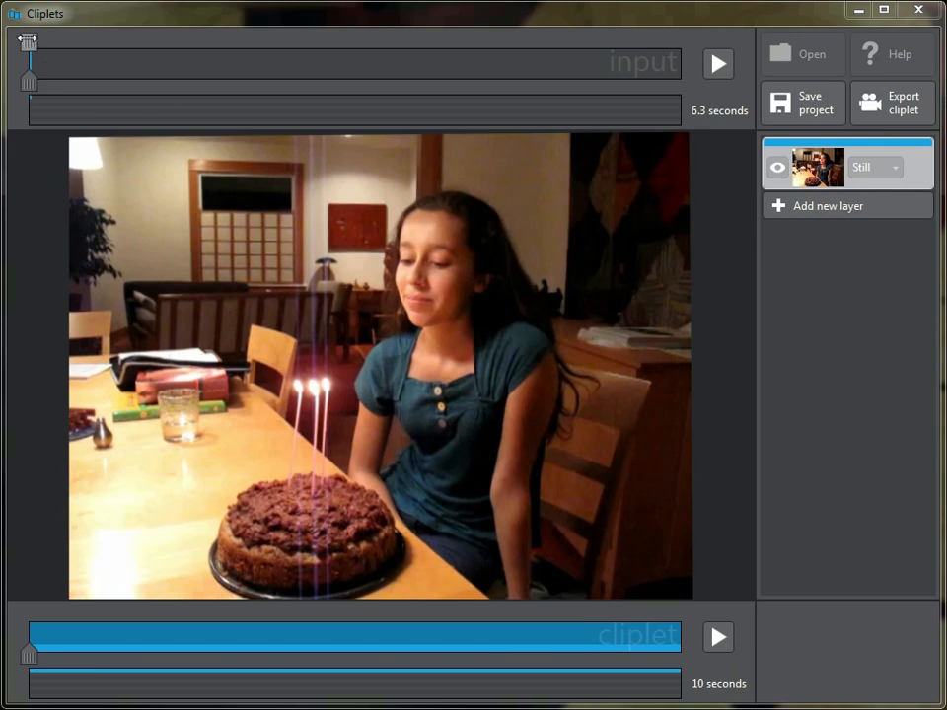
Set the still frame to the girl's open-mouthed moment before blowing, and add a new layer in Play mode.
drag(28, 42, 248, 55)
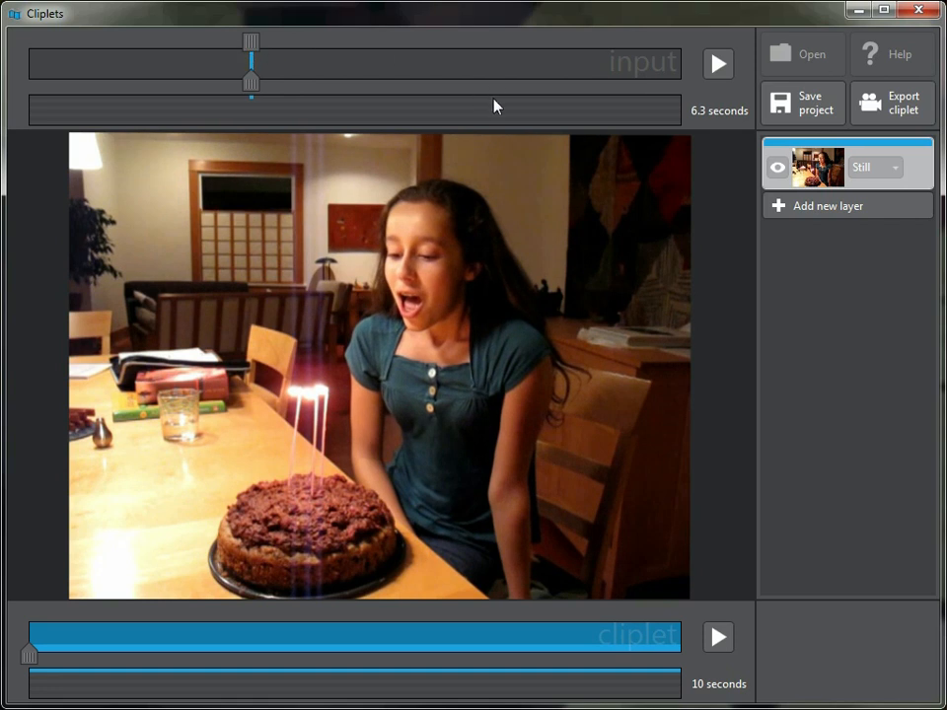
click(859, 208)
click(894, 227)
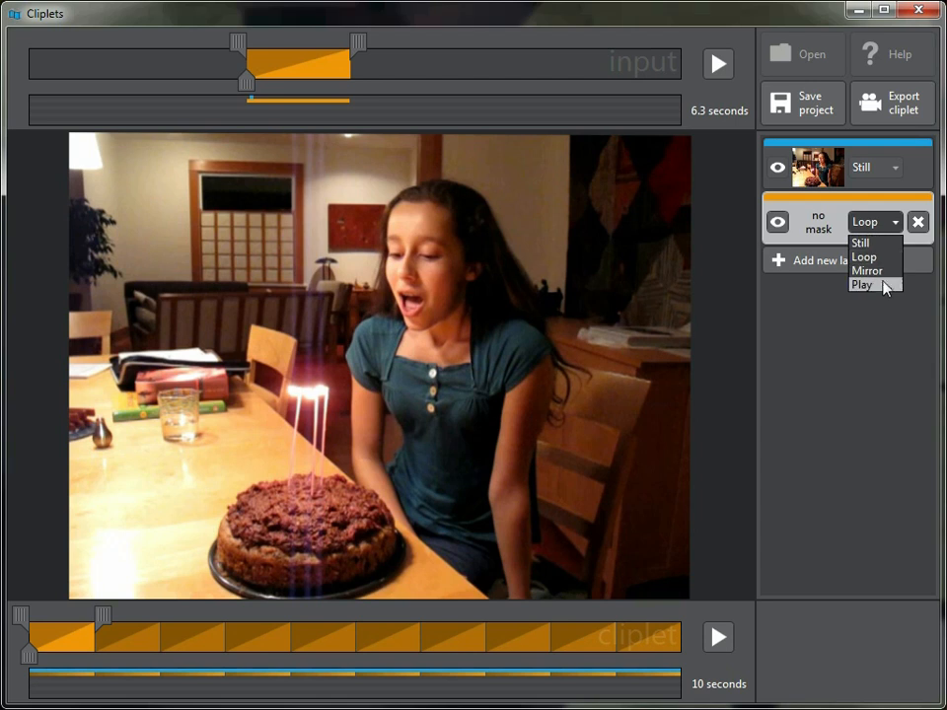
click(885, 288)
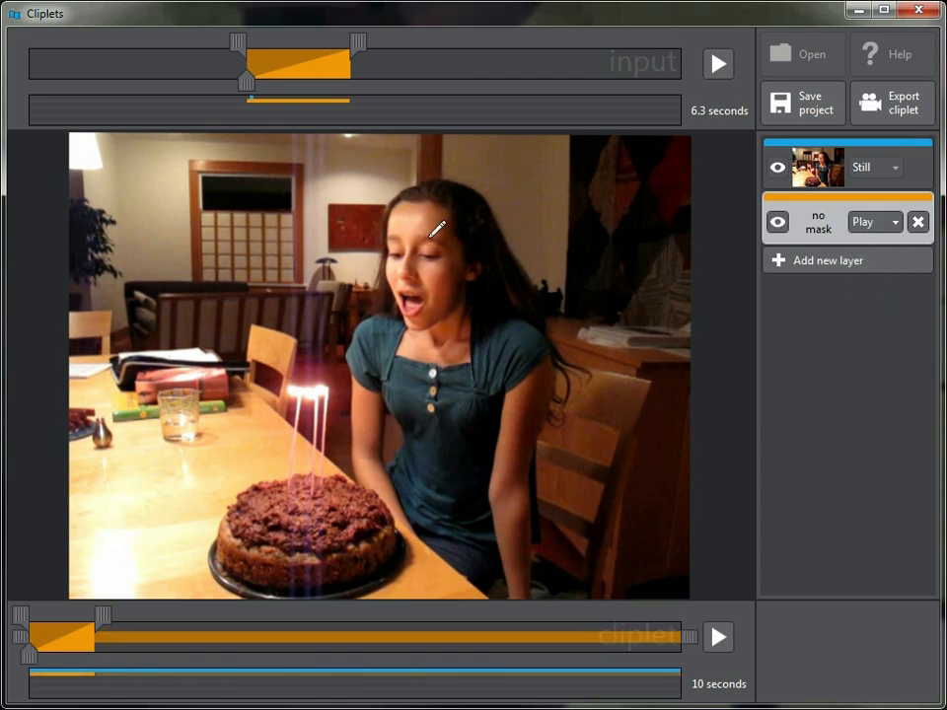
Draw a large mask around the girl and cake, and trim the Play layer's input to her blowing out the candles.
mouse_move(351, 151)
mouse_down()
mouse_move(226, 166)
mouse_move(164, 312)
mouse_move(146, 405)
mouse_move(141, 462)
mouse_move(150, 518)
mouse_move(203, 574)
mouse_move(243, 597)
mouse_move(287, 605)
mouse_move(508, 608)
mouse_move(542, 573)
mouse_move(576, 508)
mouse_move(599, 407)
mouse_move(606, 309)
mouse_move(590, 247)
mouse_move(568, 209)
mouse_move(523, 175)
mouse_move(454, 151)
mouse_up()
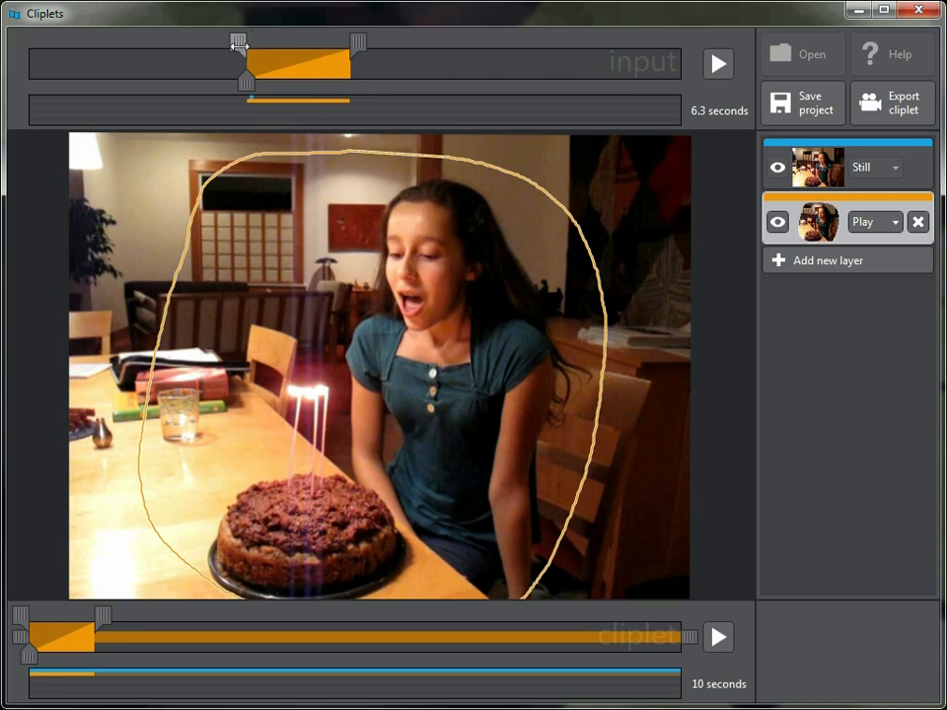
mouse_move(237, 41)
mouse_down()
mouse_move(220, 39)
mouse_move(268, 41)
mouse_move(247, 42)
mouse_up()
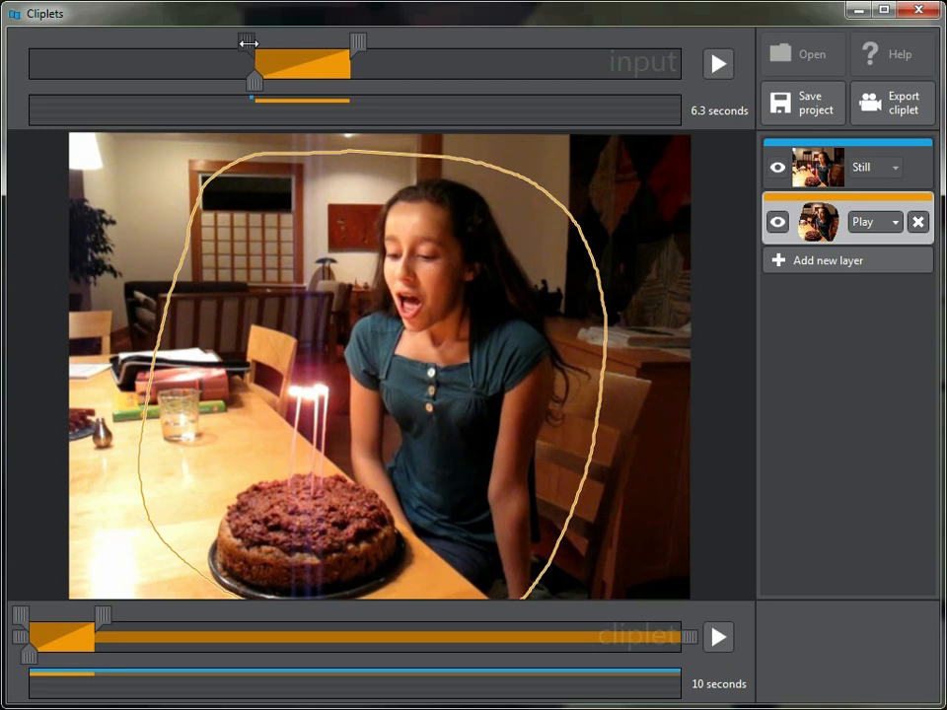
drag(356, 41, 329, 40)
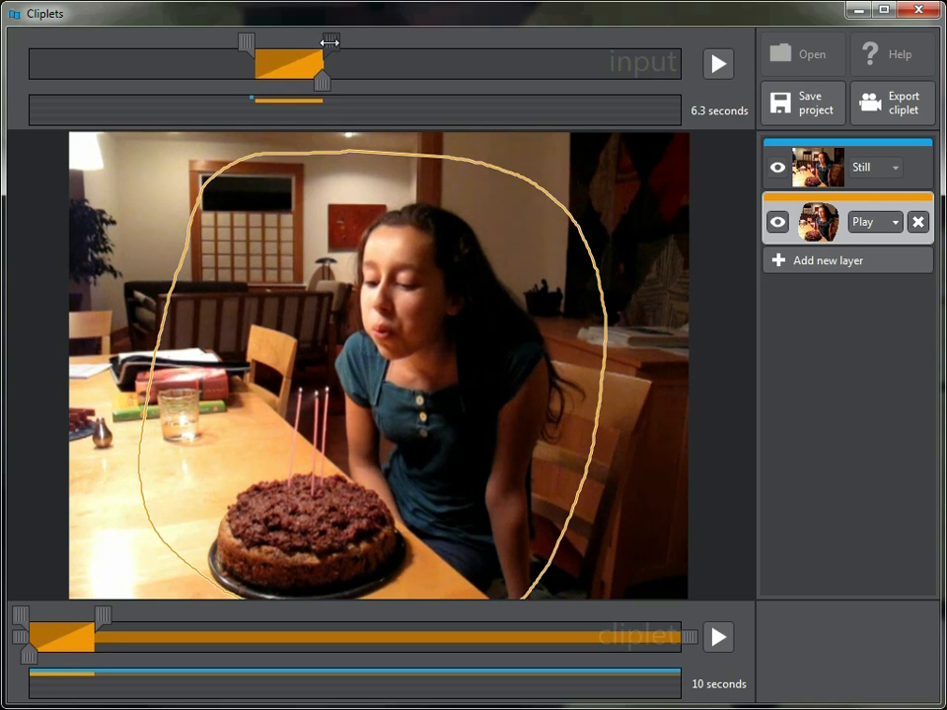
Shift the Play segment to start just over a third of the way into the cliplet and preview the result.
drag(63, 635, 315, 645)
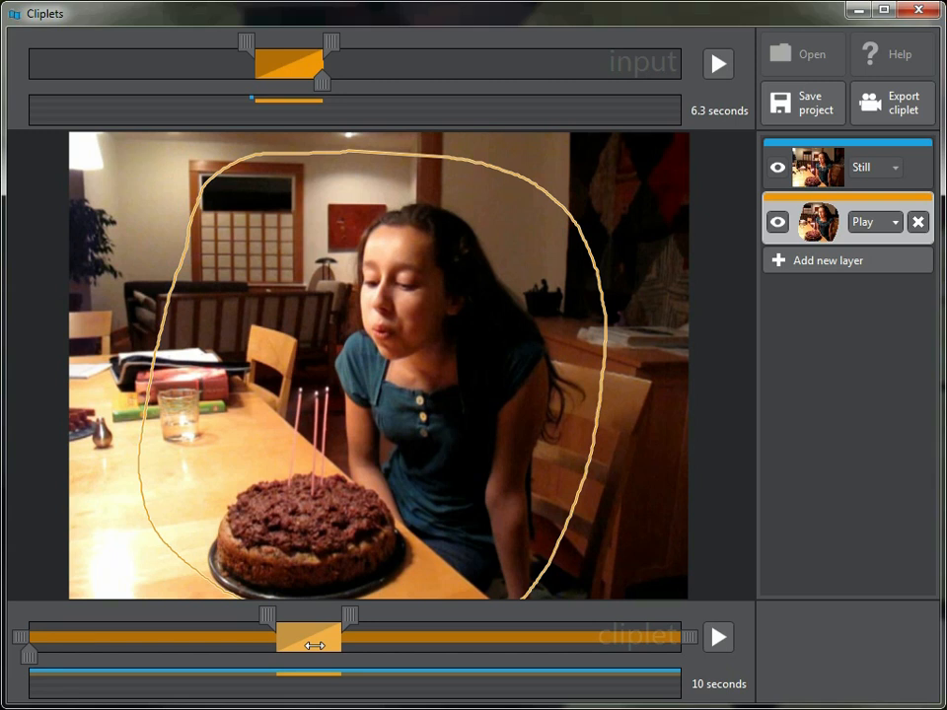
drag(315, 646, 296, 645)
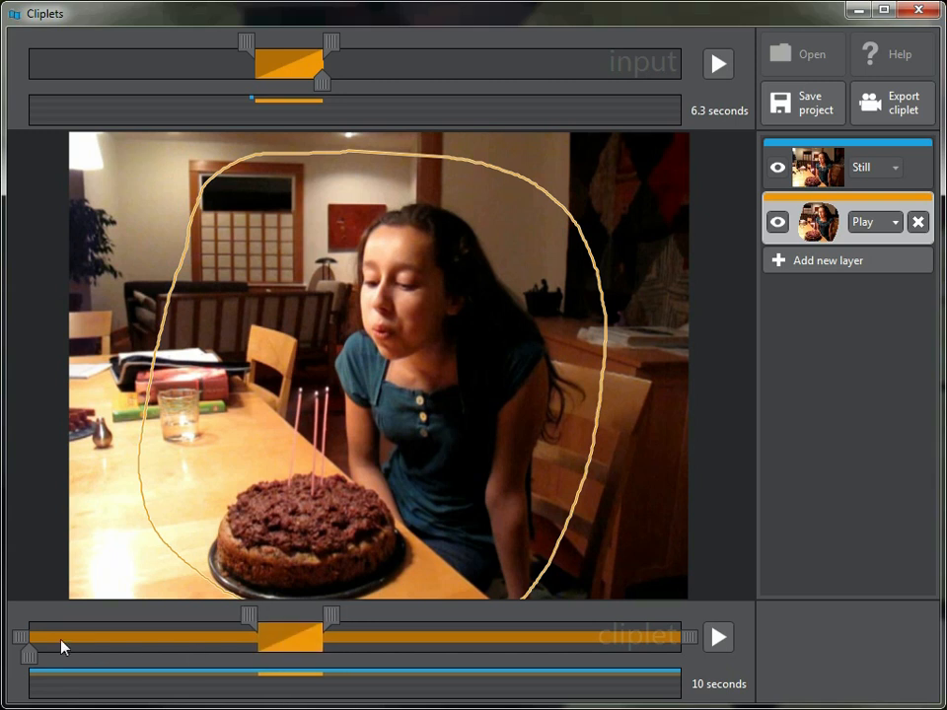
mouse_move(19, 636)
mouse_down()
mouse_move(180, 635)
mouse_move(13, 632)
mouse_up()
mouse_move(692, 635)
mouse_down()
mouse_move(527, 637)
mouse_move(683, 637)
mouse_up()
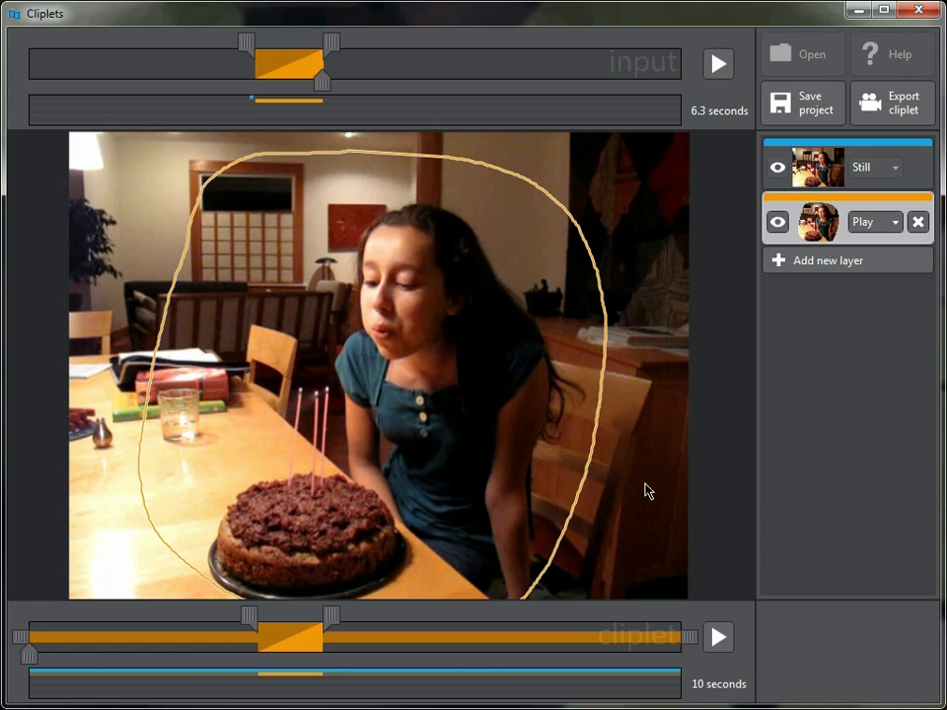
click(720, 637)
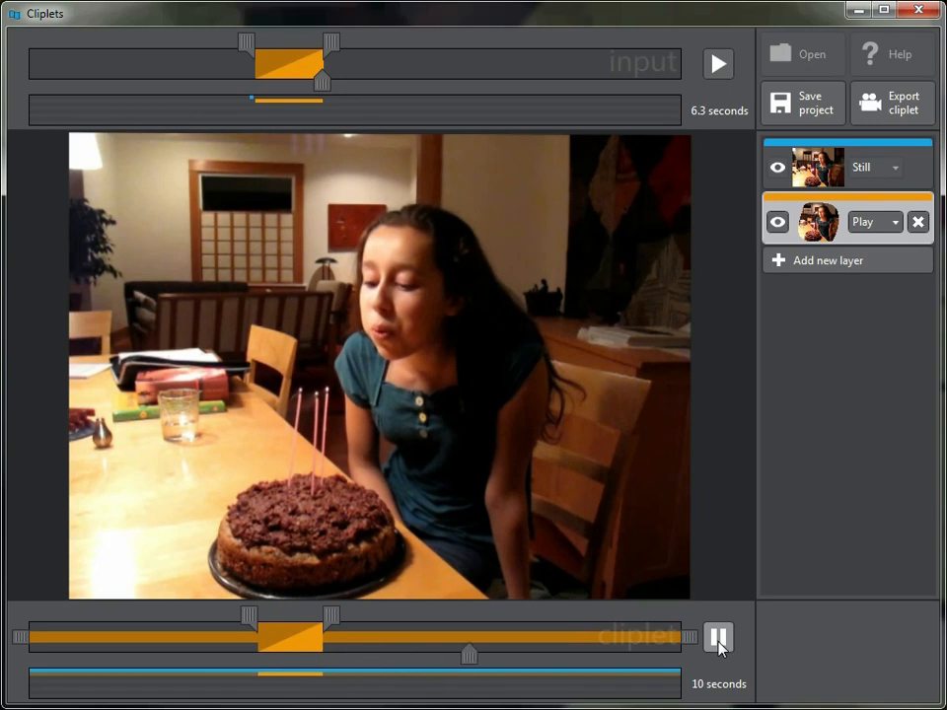
click(719, 641)
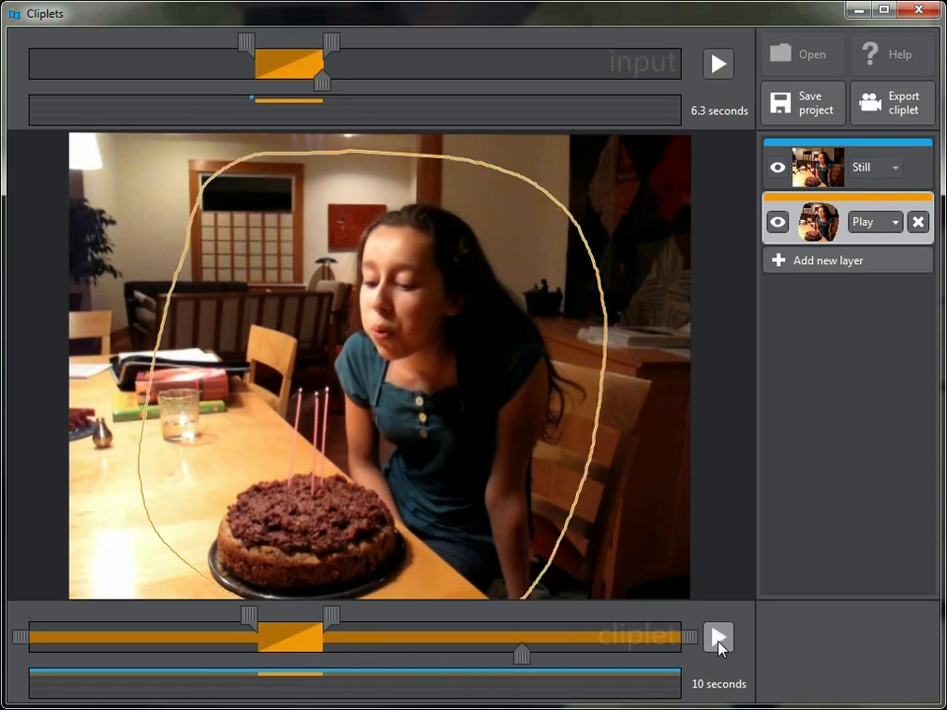
Add a Loop layer masked around the candle flames and trim its input to a short stretch with the candles still burning.
click(858, 268)
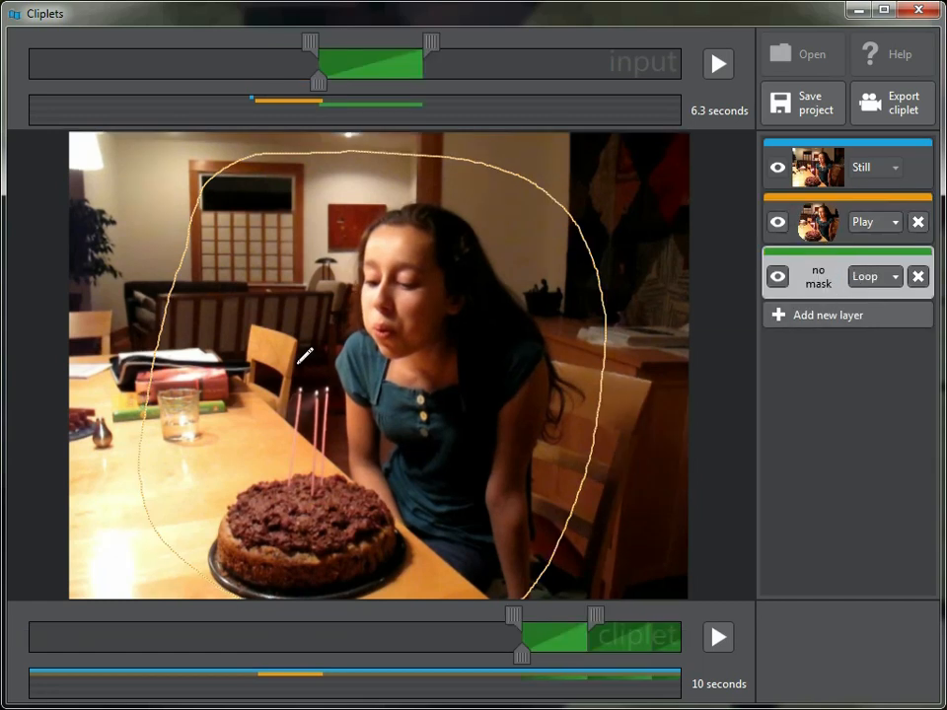
mouse_move(284, 375)
mouse_down()
mouse_move(286, 418)
mouse_move(316, 432)
mouse_move(341, 412)
mouse_move(331, 352)
mouse_up()
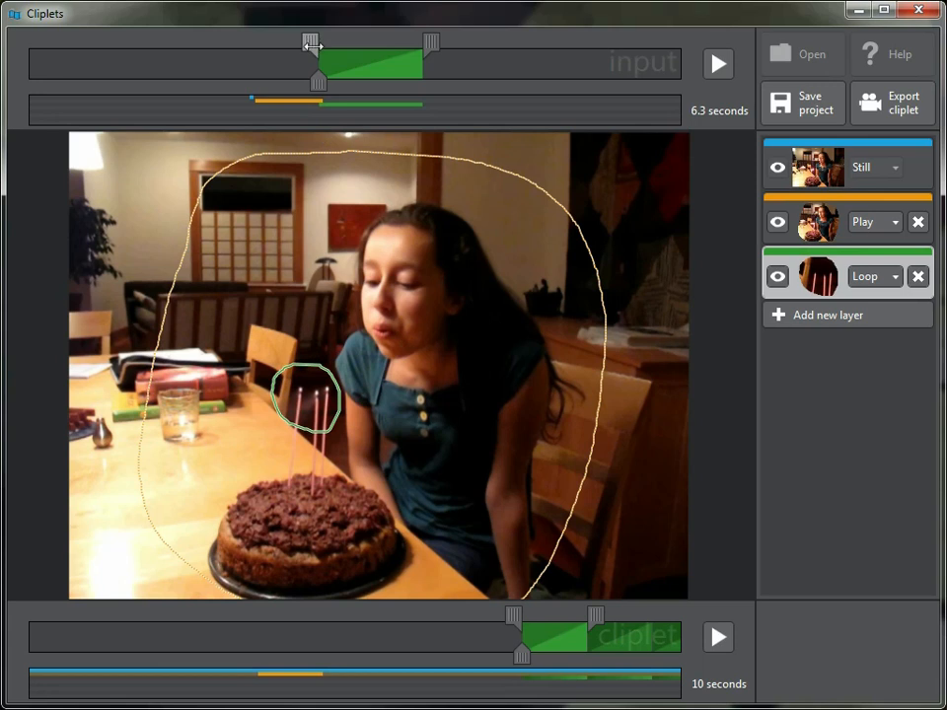
drag(311, 41, 234, 40)
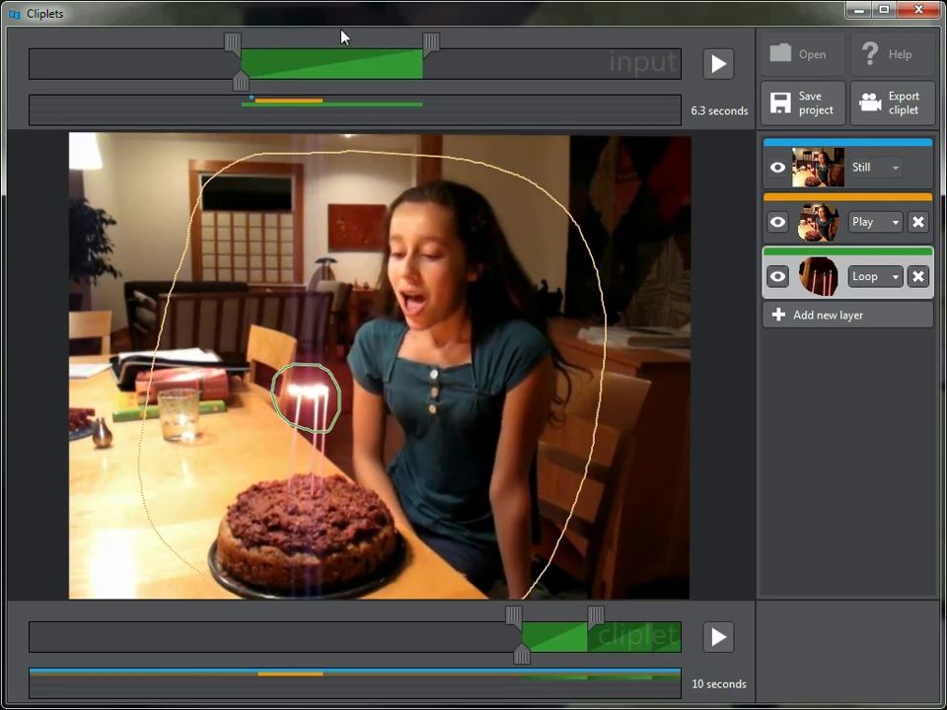
drag(430, 41, 283, 42)
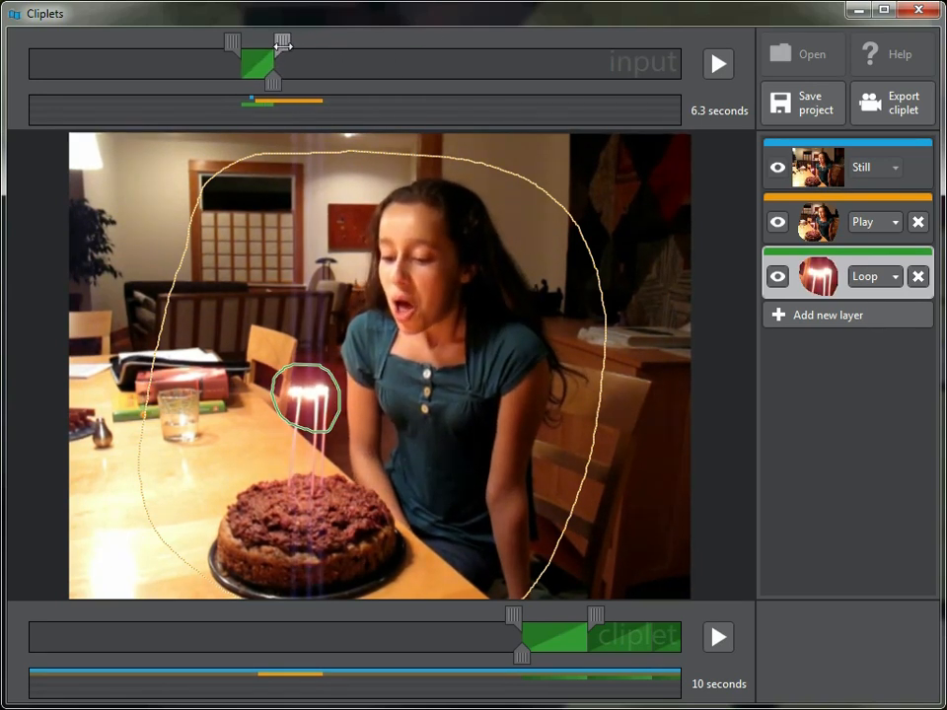
Fit three repetitions of the flame loop between the cliplet's start and the Play segment, and preview the result.
drag(555, 632, 56, 628)
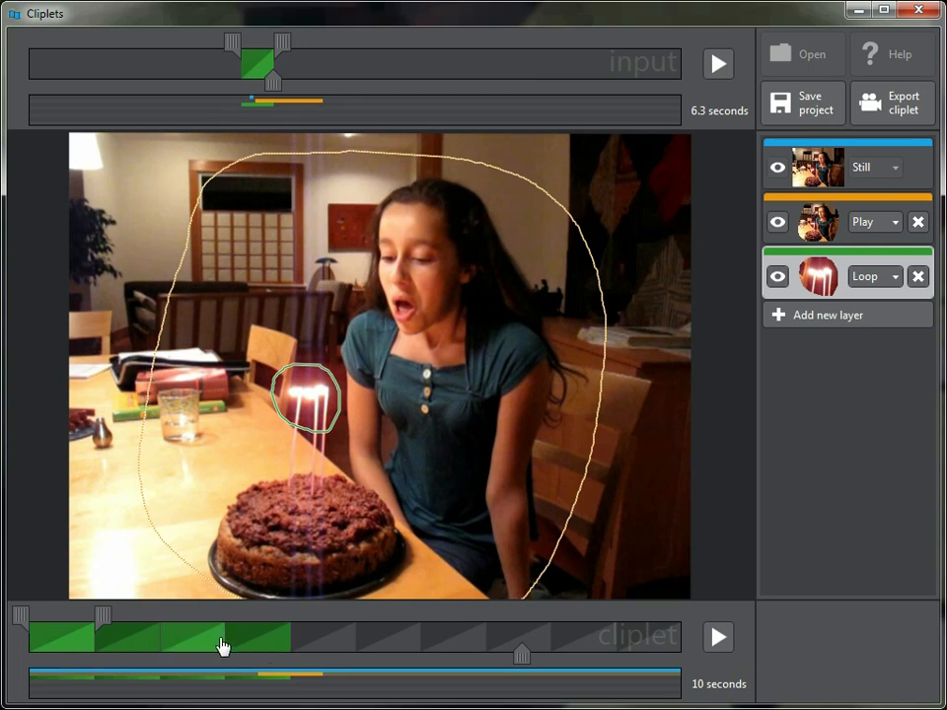
drag(102, 616, 114, 614)
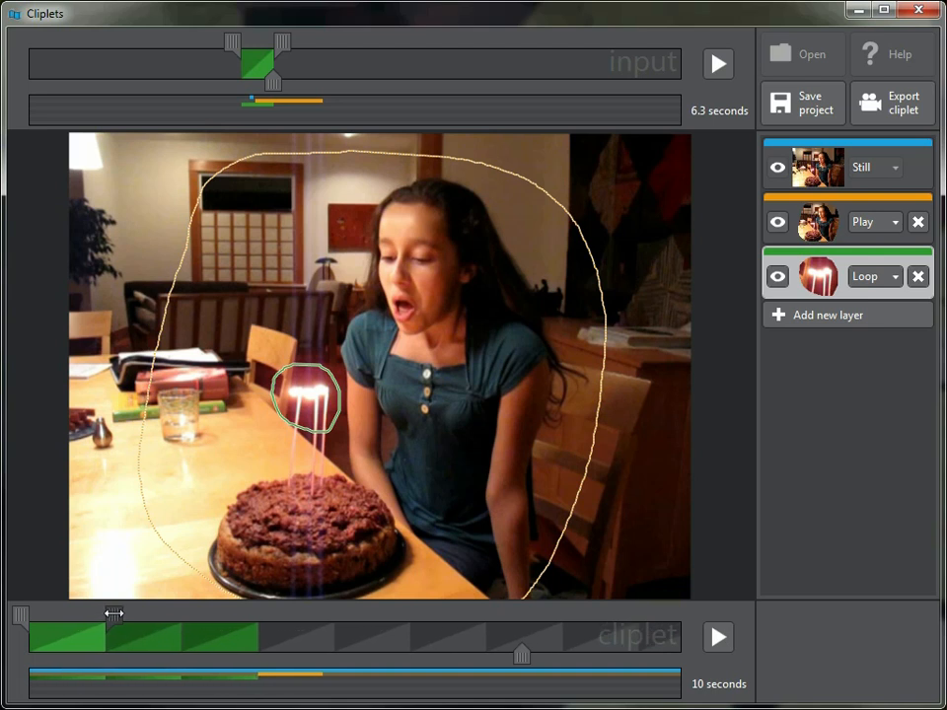
click(718, 639)
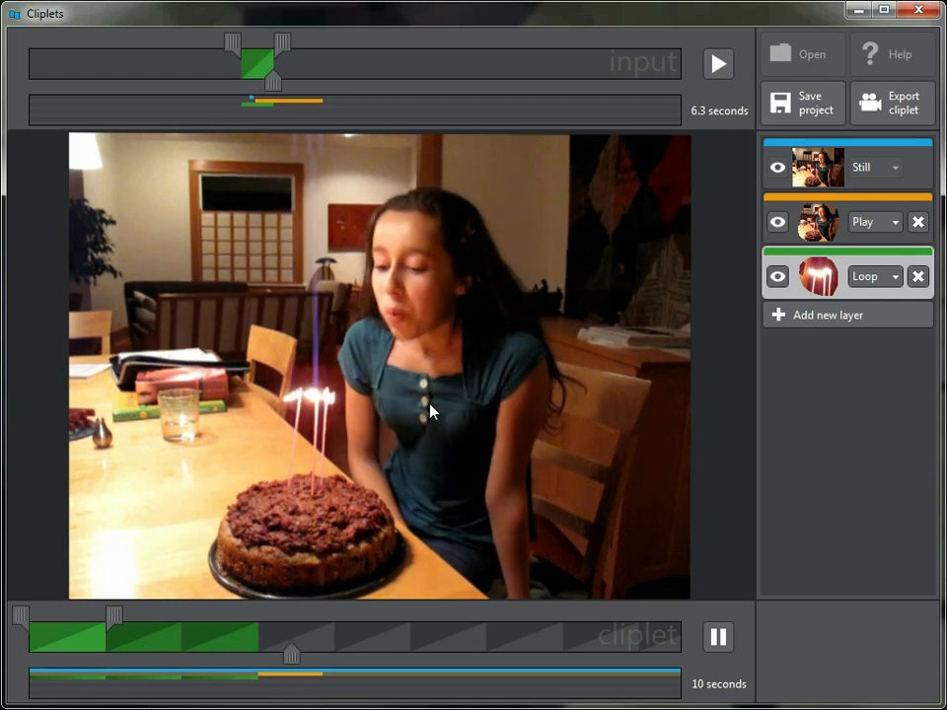
click(718, 637)
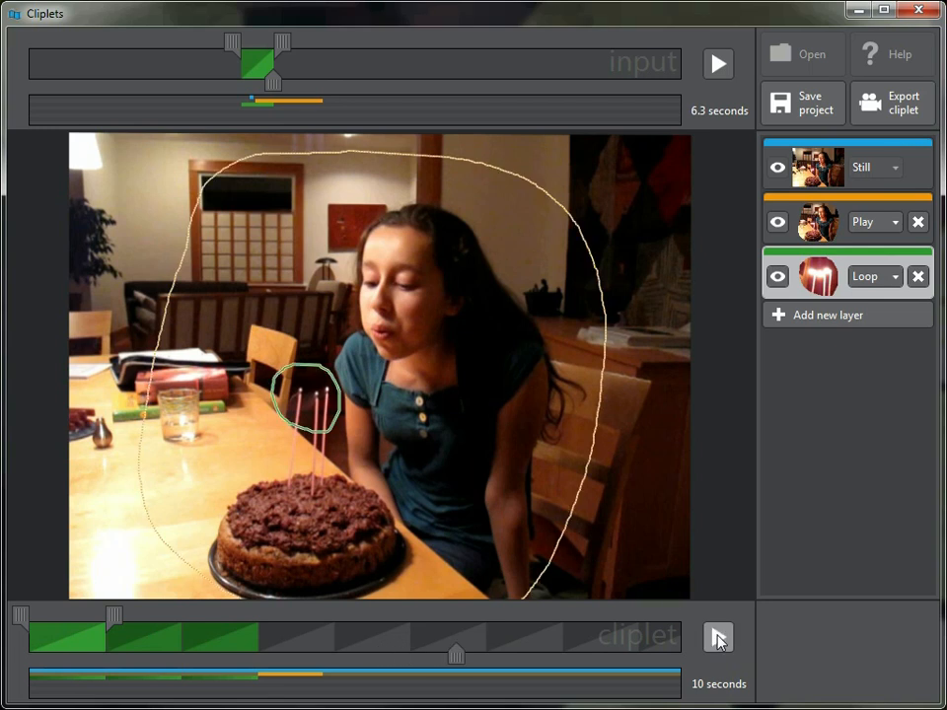
Add a layer in Mirror mode with a mask around the candle tips, slightly larger than the flame loop's mask.
click(861, 316)
click(897, 334)
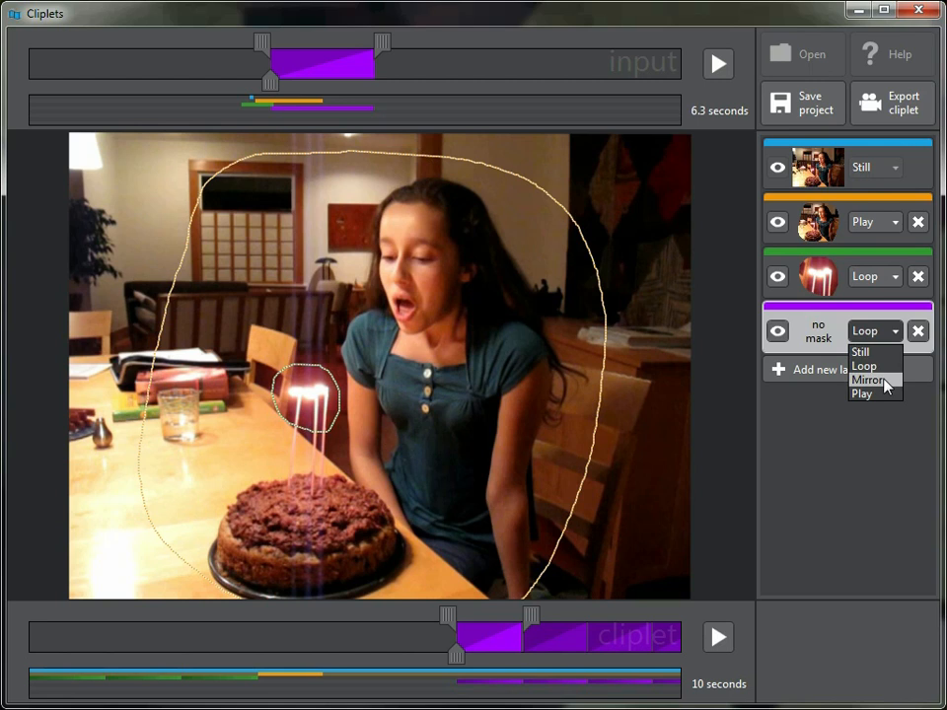
click(884, 380)
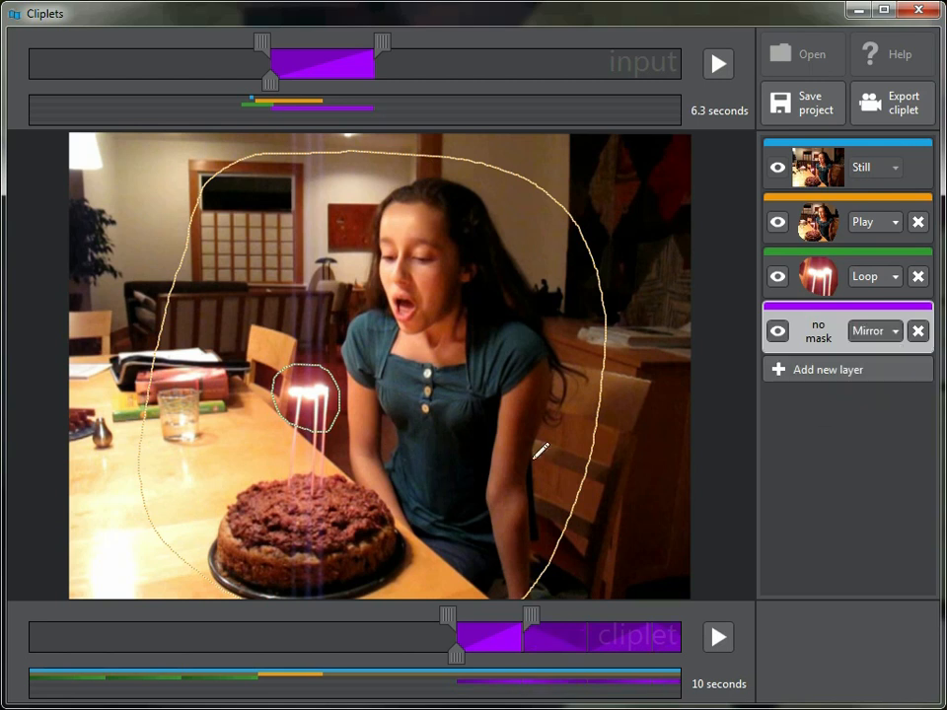
mouse_move(294, 353)
mouse_down()
mouse_move(269, 404)
mouse_move(294, 432)
mouse_move(325, 441)
mouse_move(345, 410)
mouse_move(338, 373)
mouse_move(298, 355)
mouse_up()
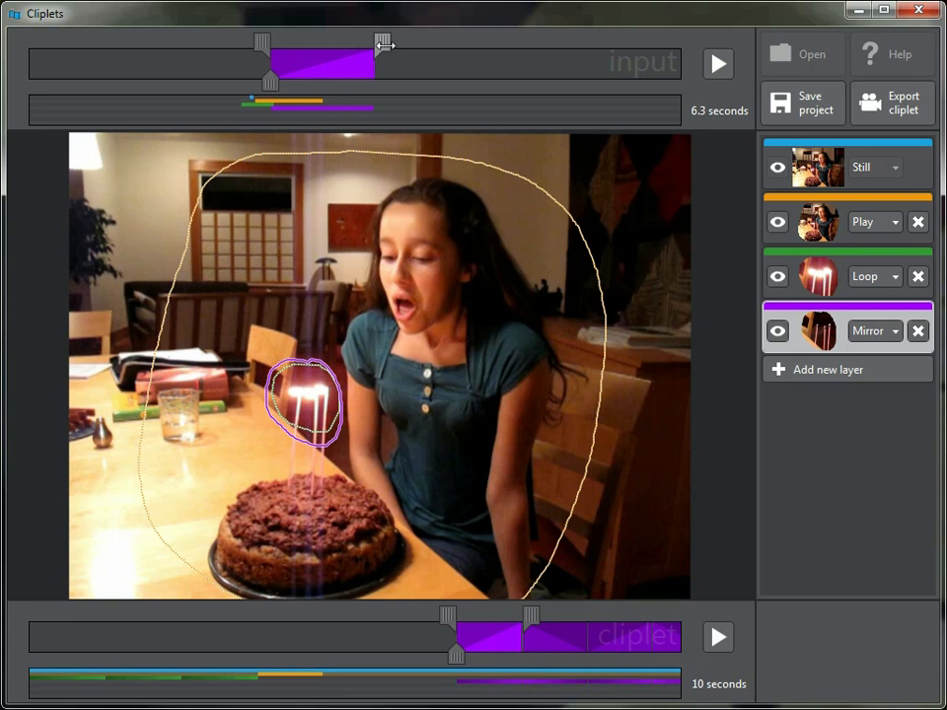
Trim the Mirror layer's input to a very short stretch of blown-out candles near the end of the Play layer's input range.
drag(383, 41, 396, 43)
drag(258, 43, 294, 45)
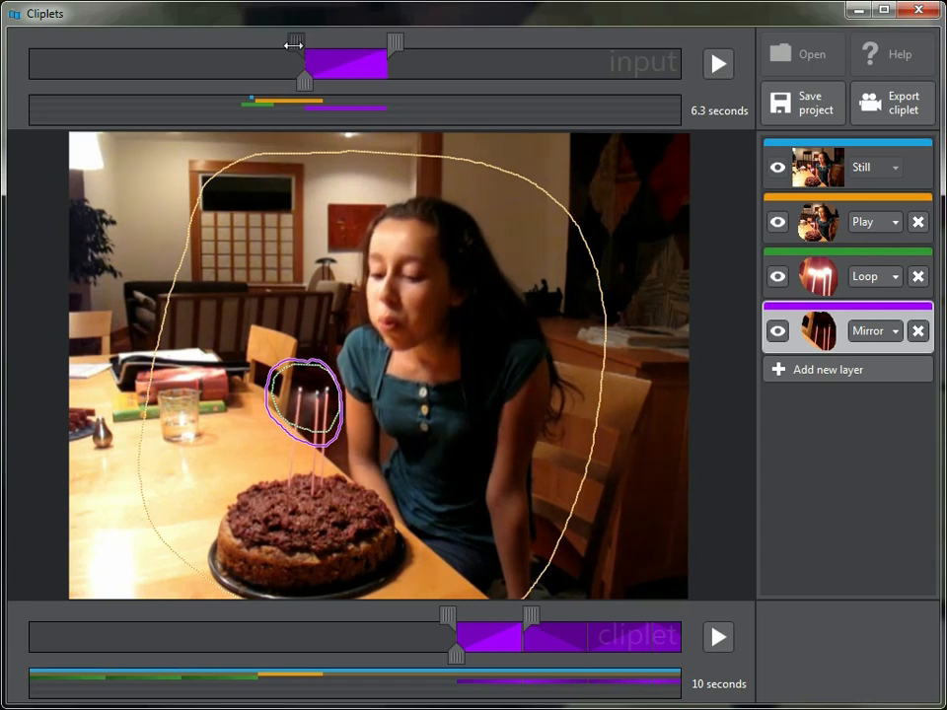
drag(394, 42, 325, 44)
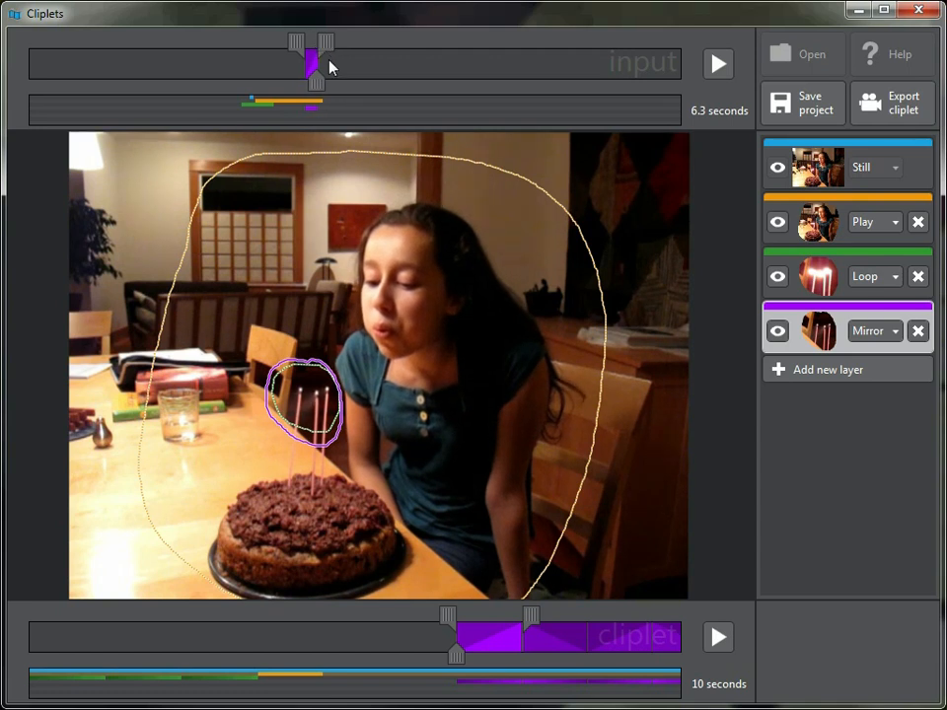
Start the Mirror layer right after the Play segment with shorter repetitions running to the cliplet's end, and preview the result.
drag(492, 638, 358, 640)
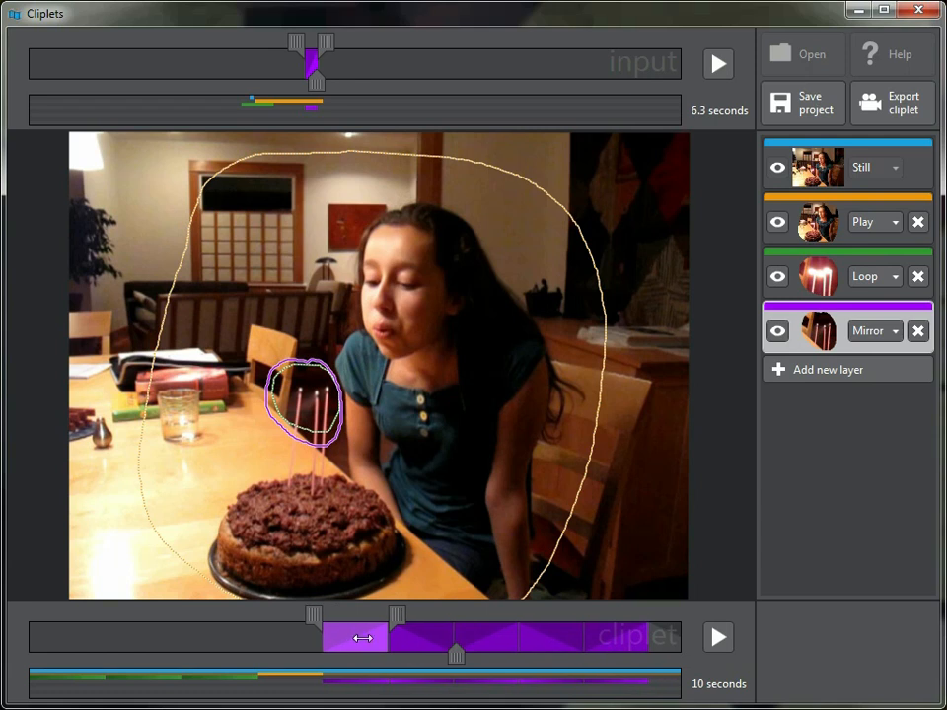
drag(396, 614, 378, 615)
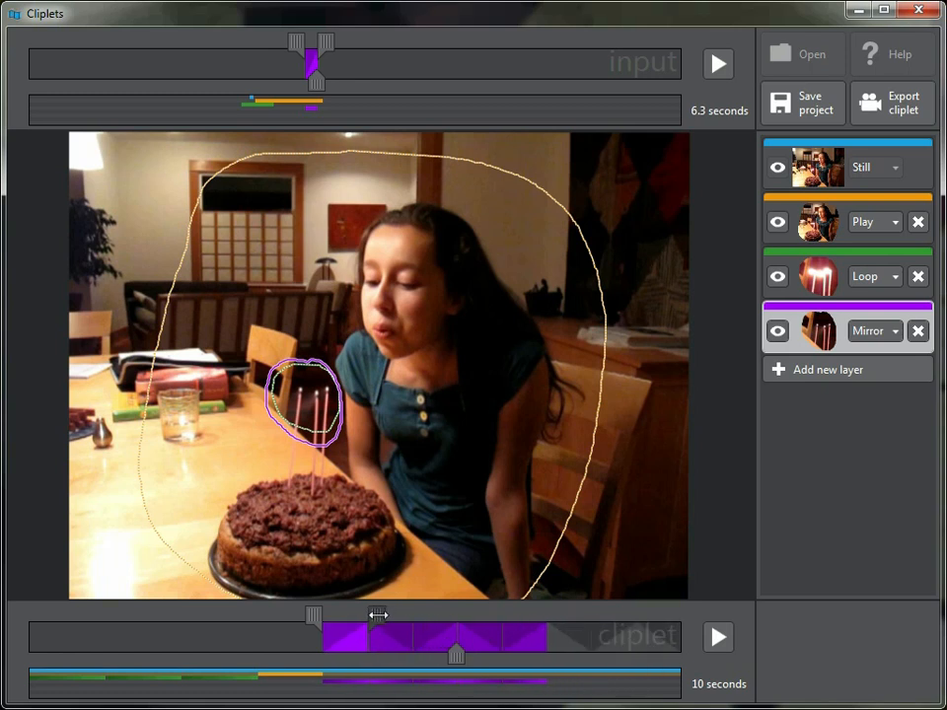
click(664, 649)
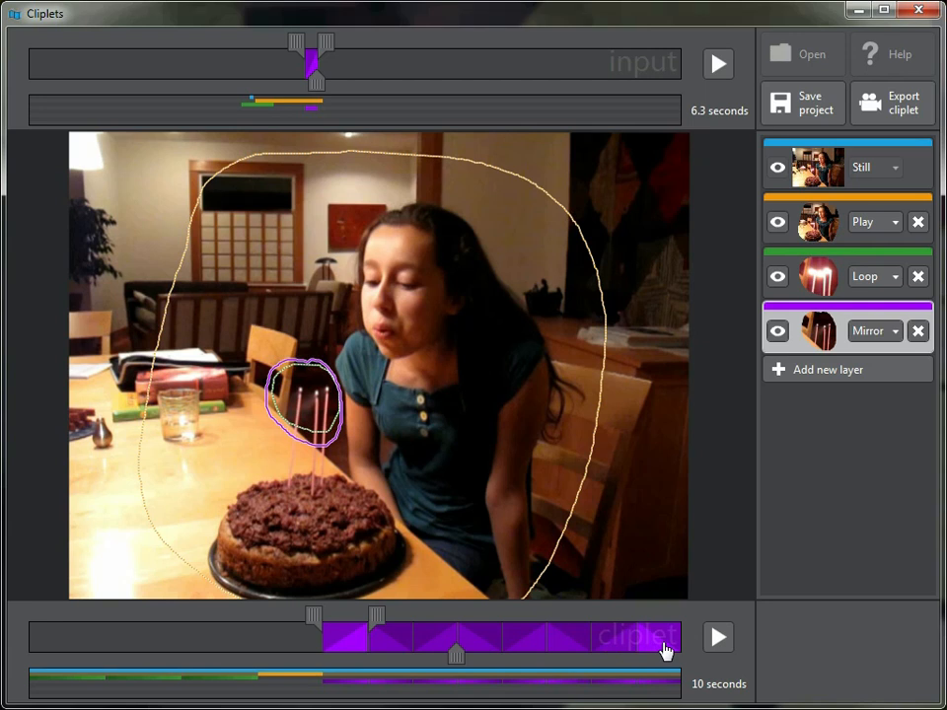
click(718, 637)
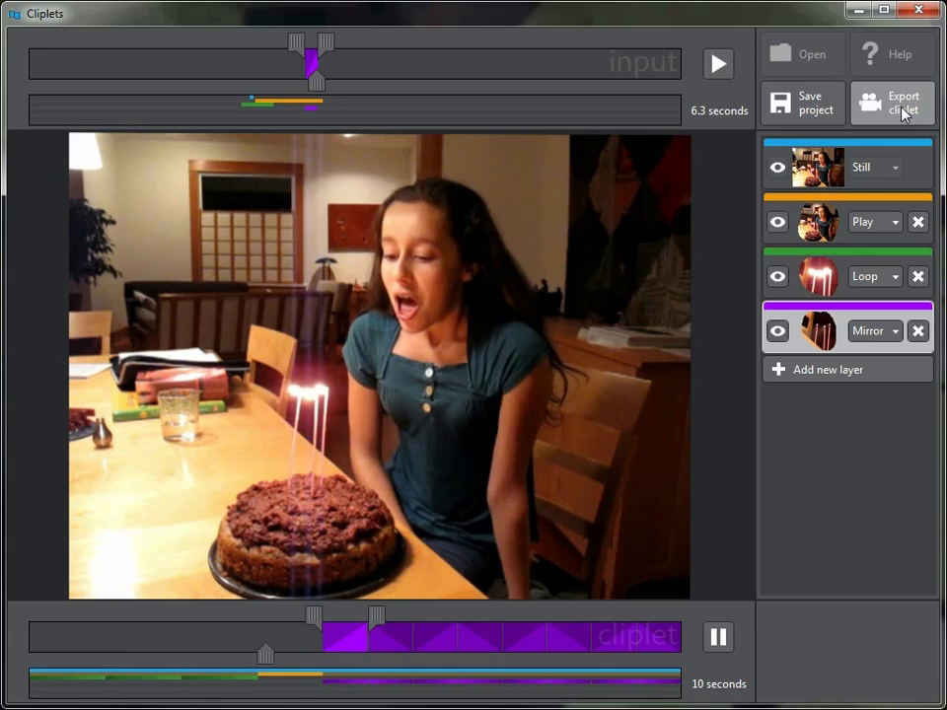
click(719, 637)
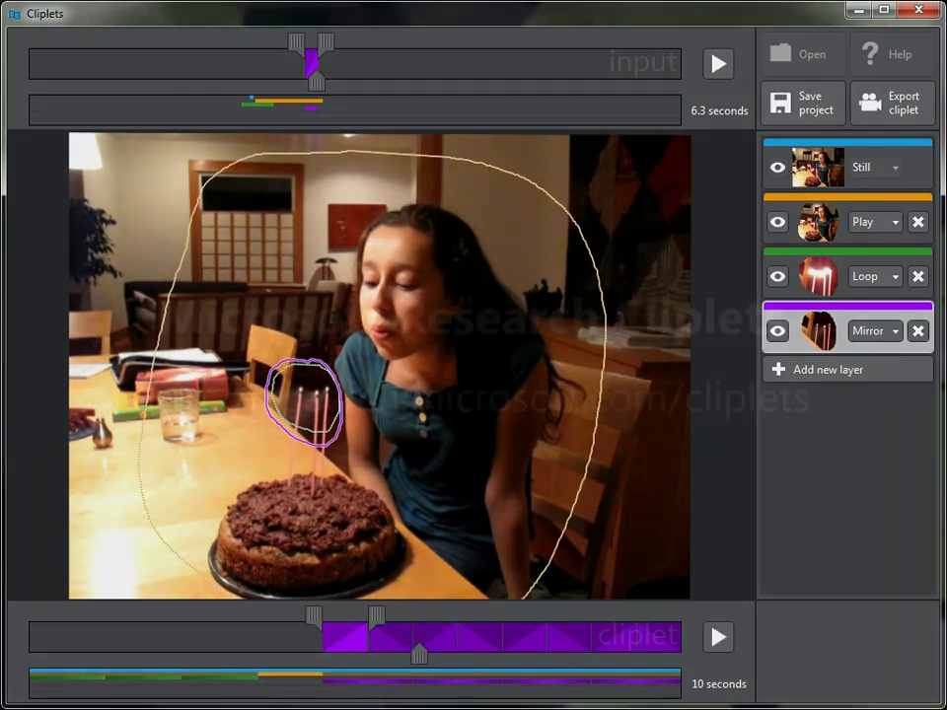